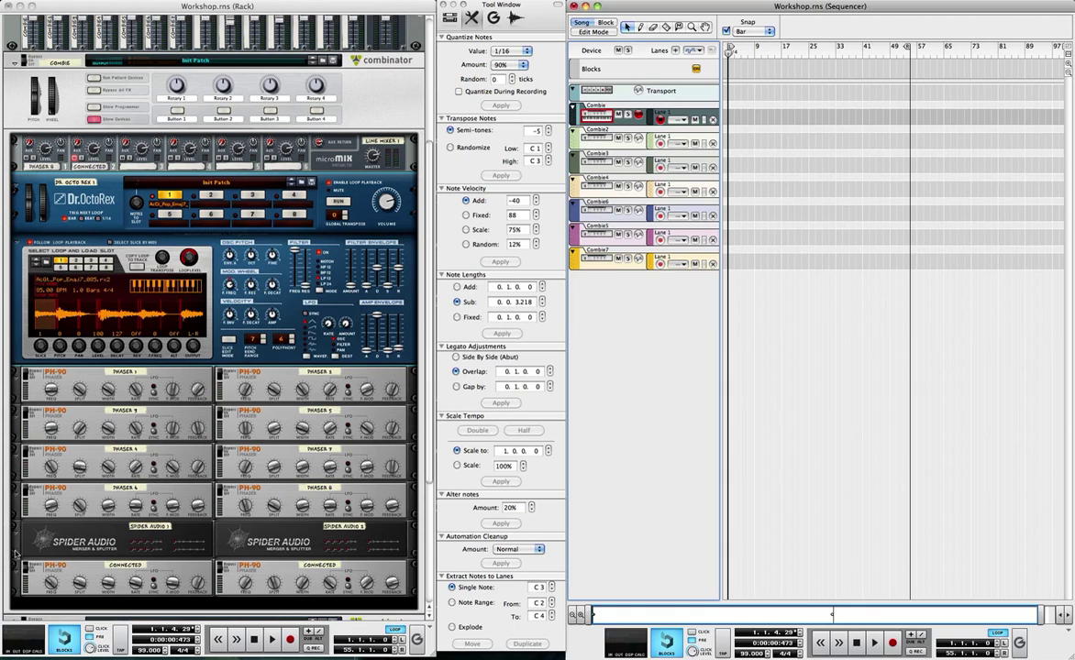
Run the Dr. OctoRex loop to hear the patch and stop it.
{"action": "left_click", "coordinate": [339, 201]}
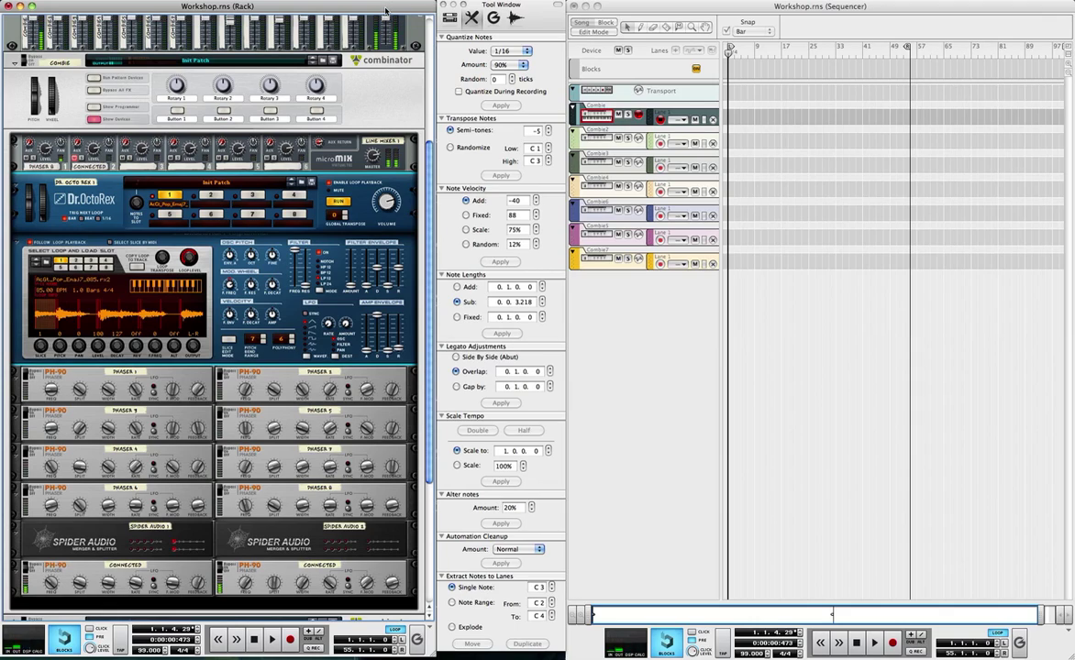
{"action": "left_click", "coordinate": [338, 202]}
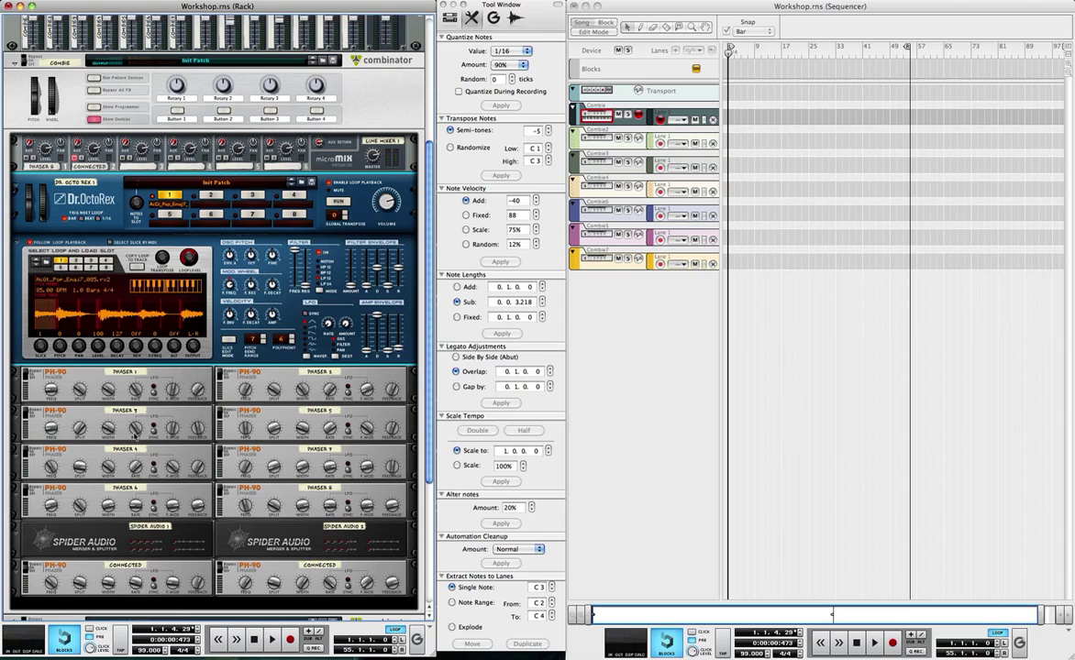
Turn the rack to its rear and examine the cabling of both Spider Audio devices and the first Connected phaser.
{"action": "key", "text": "Tab"}
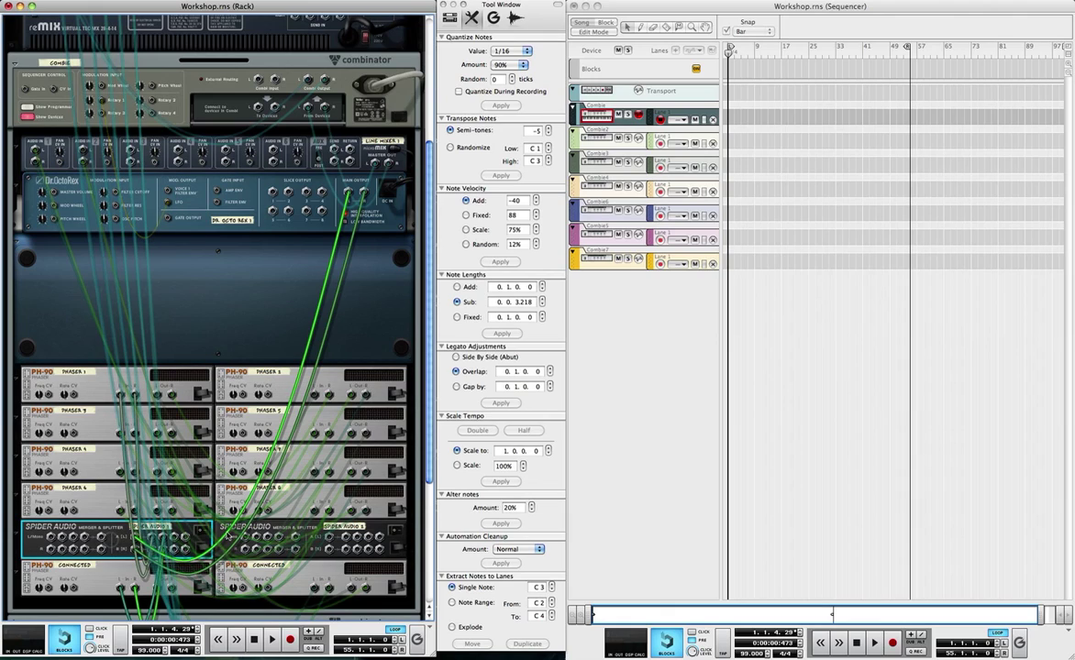
{"action": "scroll", "coordinate": [110, 539], "scroll_direction": "down", "scroll_amount": 3}
{"action": "left_click", "coordinate": [241, 459]}
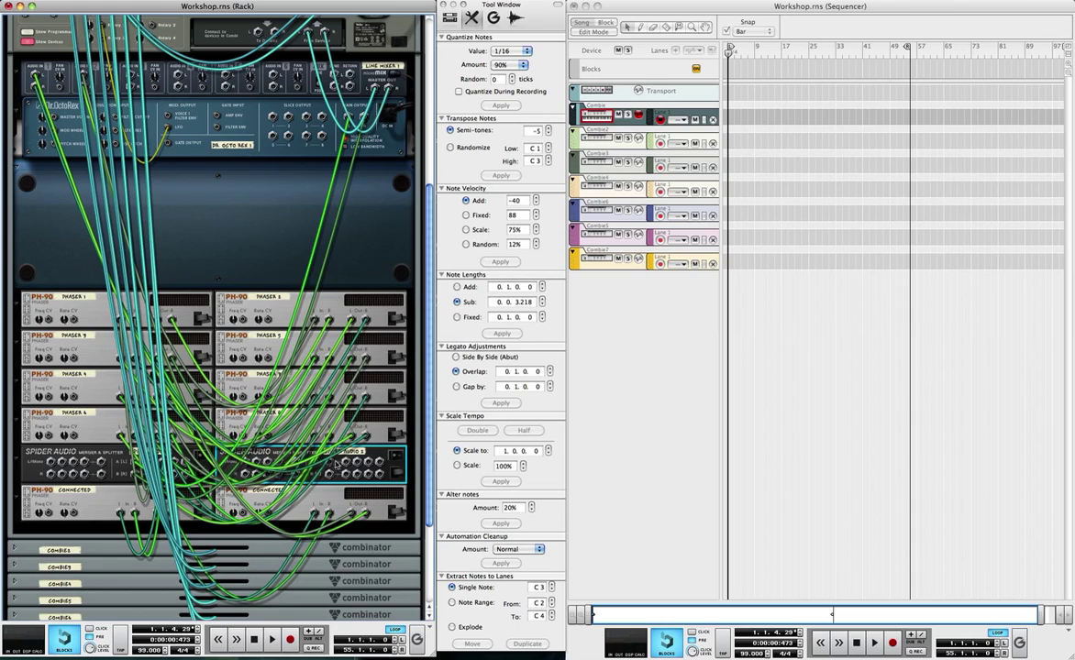
{"action": "key", "text": "super+z"}
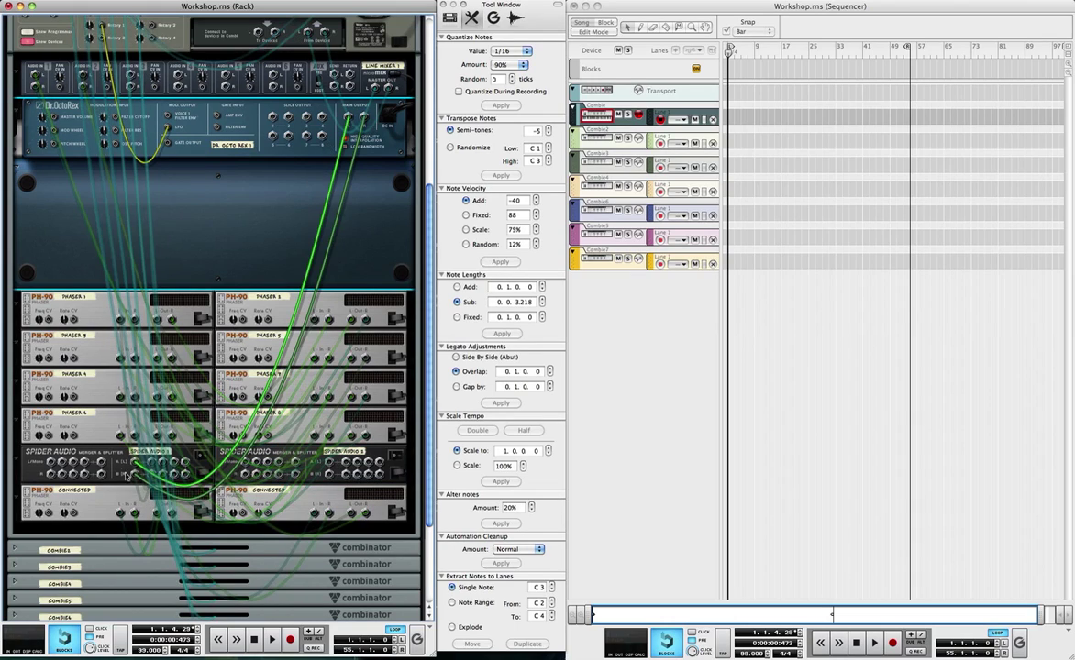
{"action": "key", "text": "super+z"}
{"action": "key", "text": "super+z"}
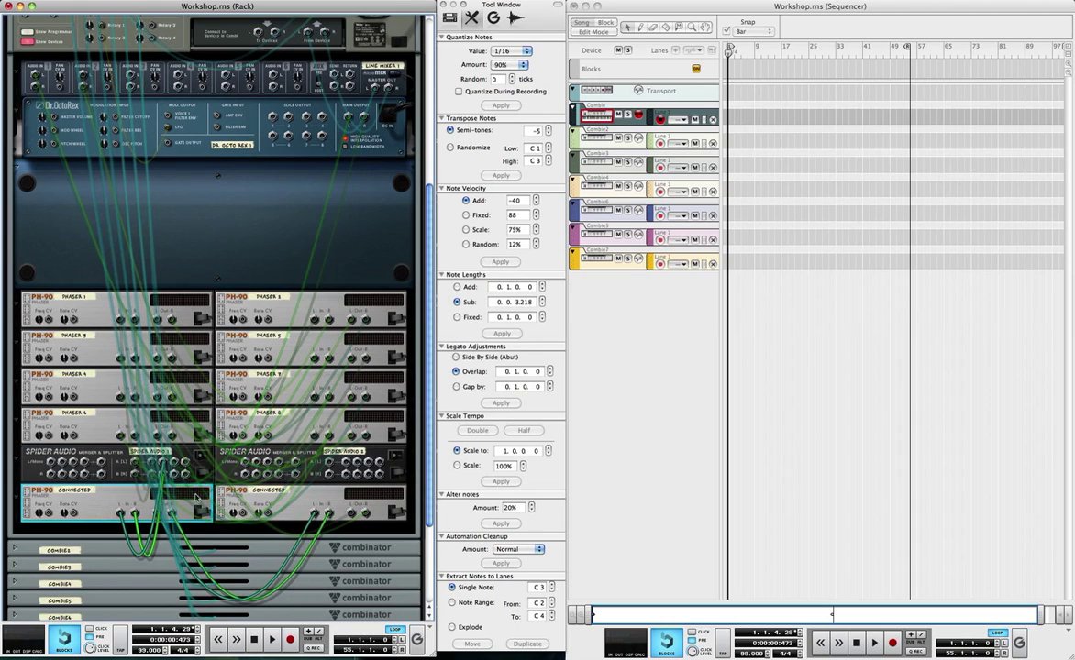
{"action": "key", "text": "super+z"}
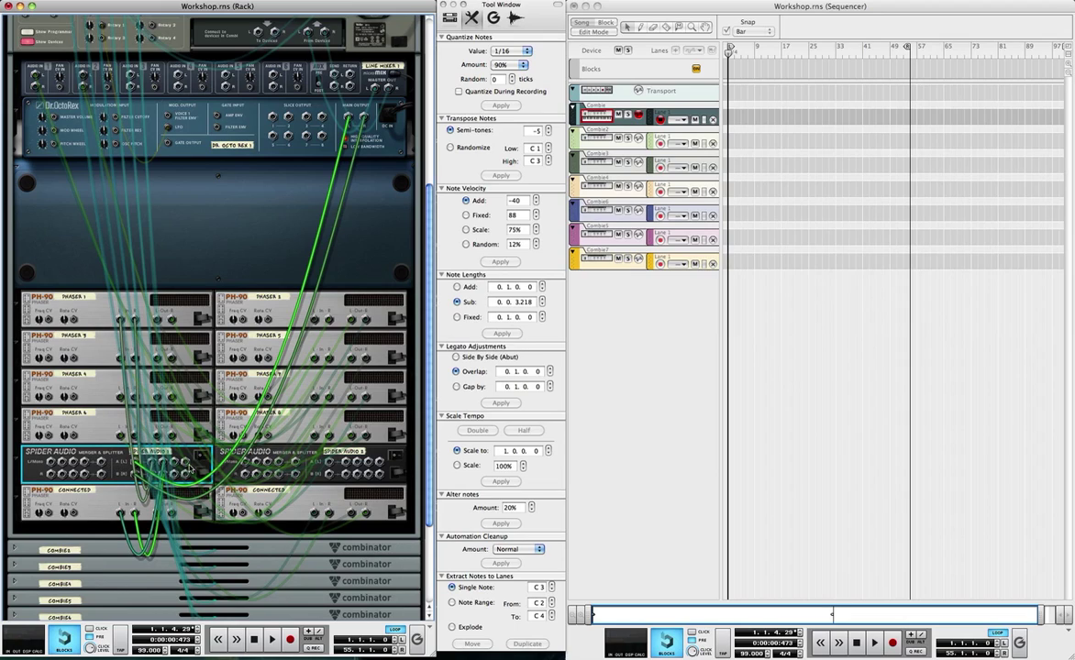
Examine the cables of the individual phasers, including Phaser 3 and Phaser 6, and the Dr. OctoRex outputs.
{"action": "key", "text": "super+z"}
{"action": "key", "text": "super+z"}
{"action": "key", "text": "super+z"}
{"action": "key", "text": "super+z"}
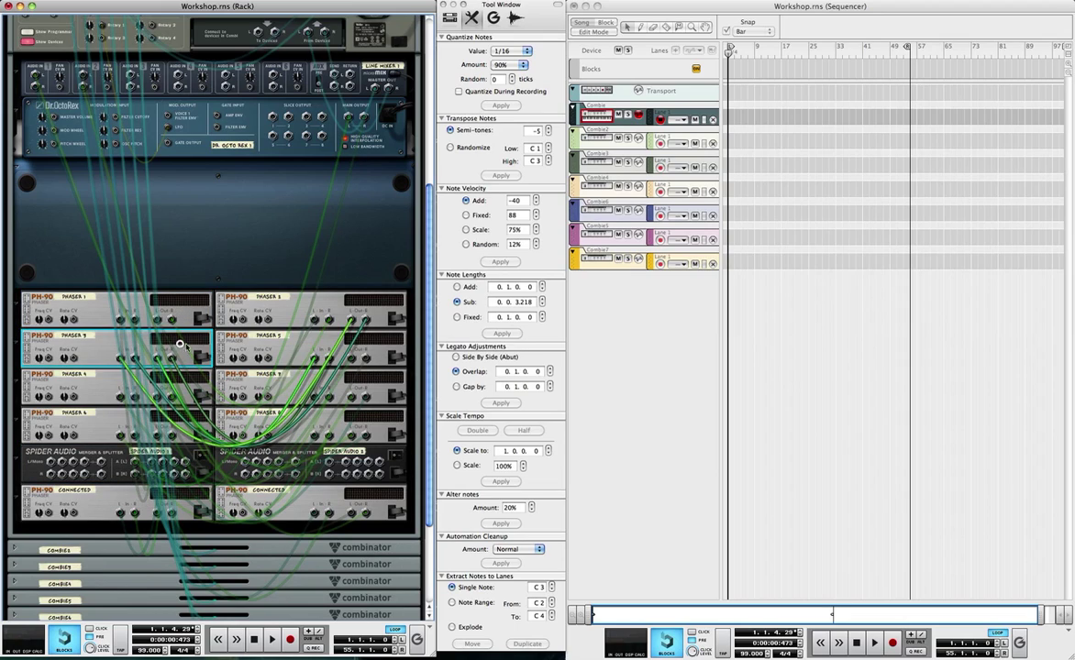
{"action": "key", "text": "super+z"}
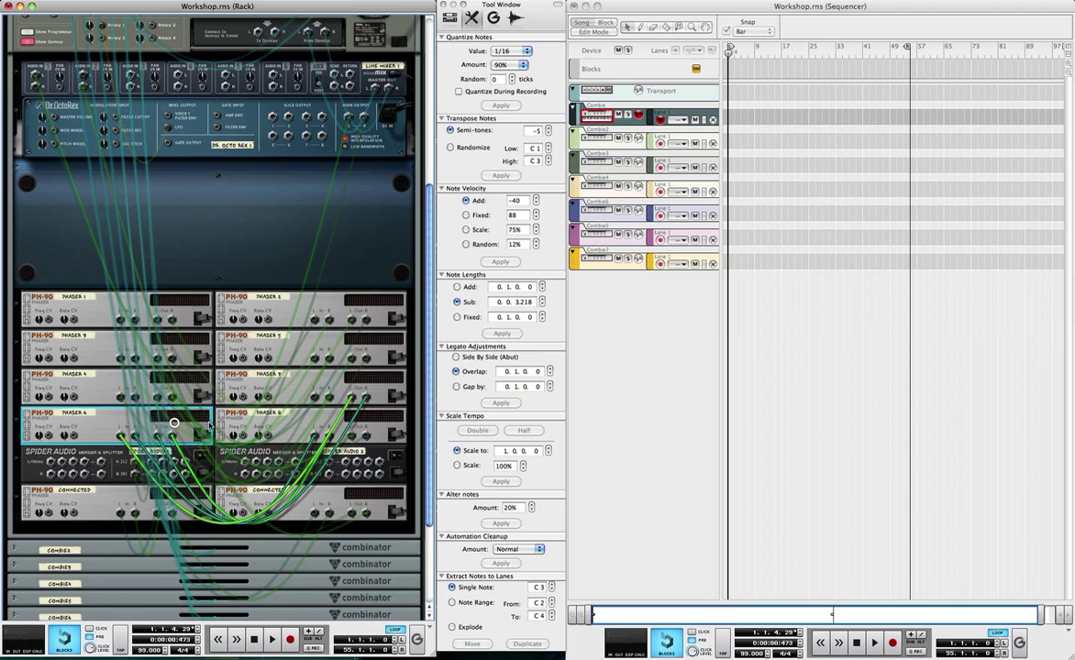
{"action": "key", "text": "super+z"}
{"action": "key", "text": "super+z"}
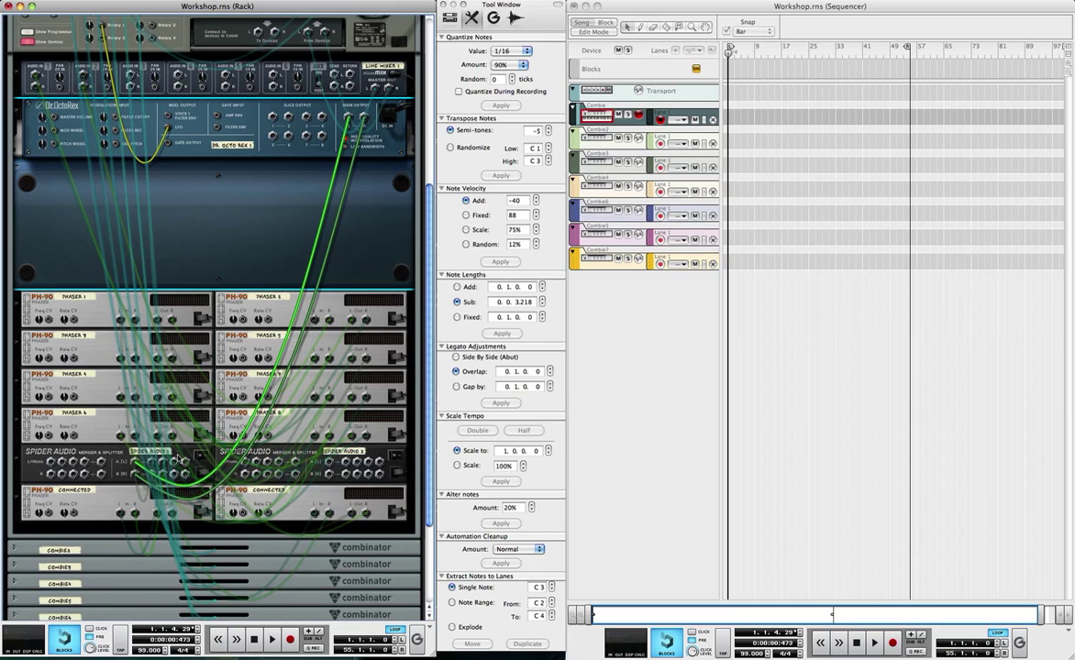
Trace the signal routing from Spider Audio 1 into and between the two Connected phasers.
{"action": "left_click", "coordinate": [111, 461]}
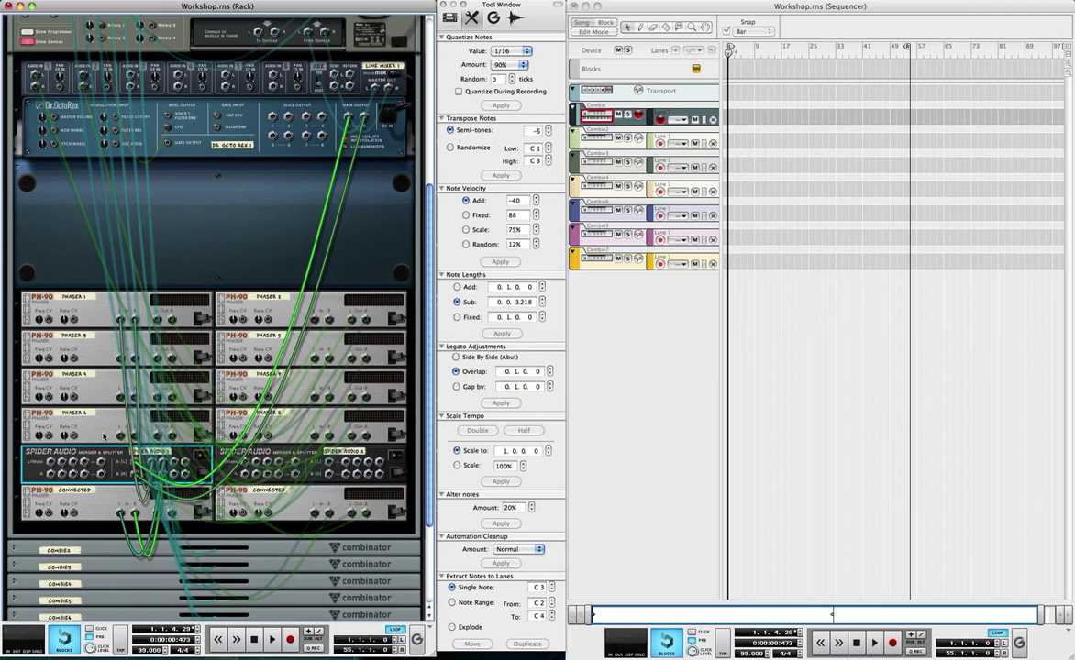
{"action": "left_click", "coordinate": [109, 502]}
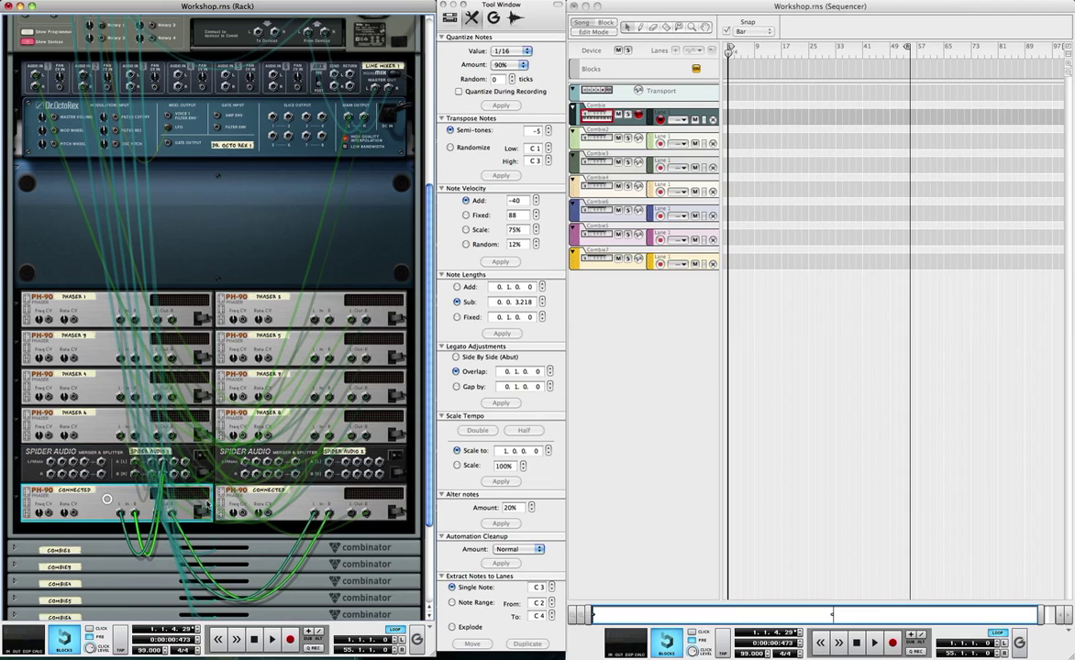
{"action": "left_click", "coordinate": [256, 503]}
{"action": "left_click", "coordinate": [105, 505]}
{"action": "left_click", "coordinate": [253, 501]}
{"action": "left_click", "coordinate": [119, 500]}
{"action": "left_click", "coordinate": [243, 500]}
{"action": "left_click", "coordinate": [123, 462]}
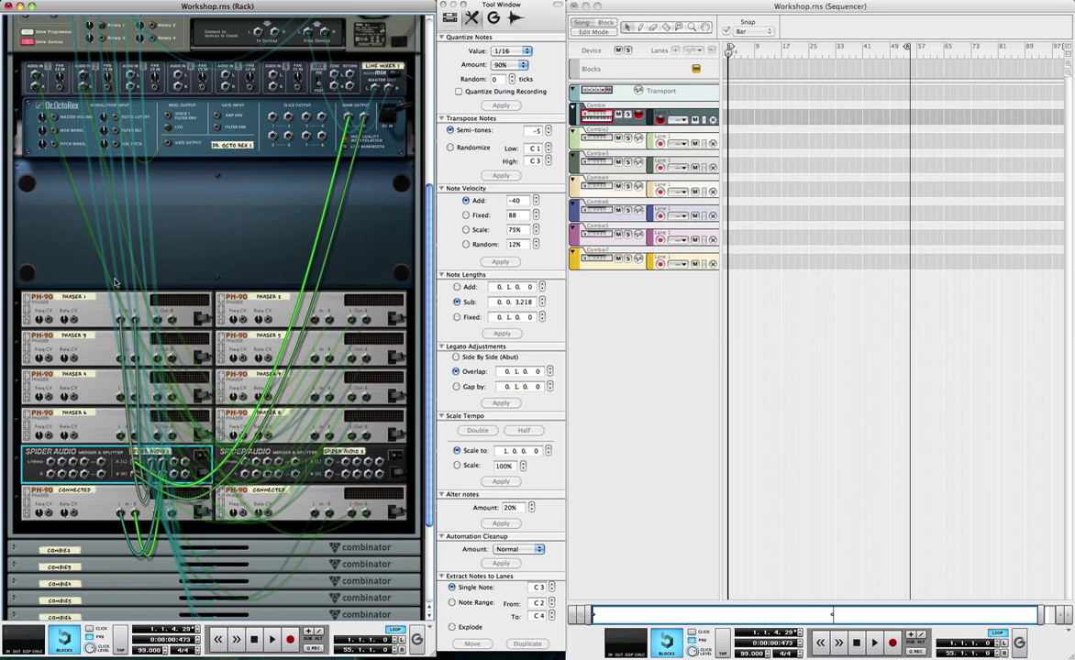
Trace the cable chain from Phaser 1 through the series of phasers to Phaser 8 and the line mixer.
{"action": "left_click", "coordinate": [107, 309]}
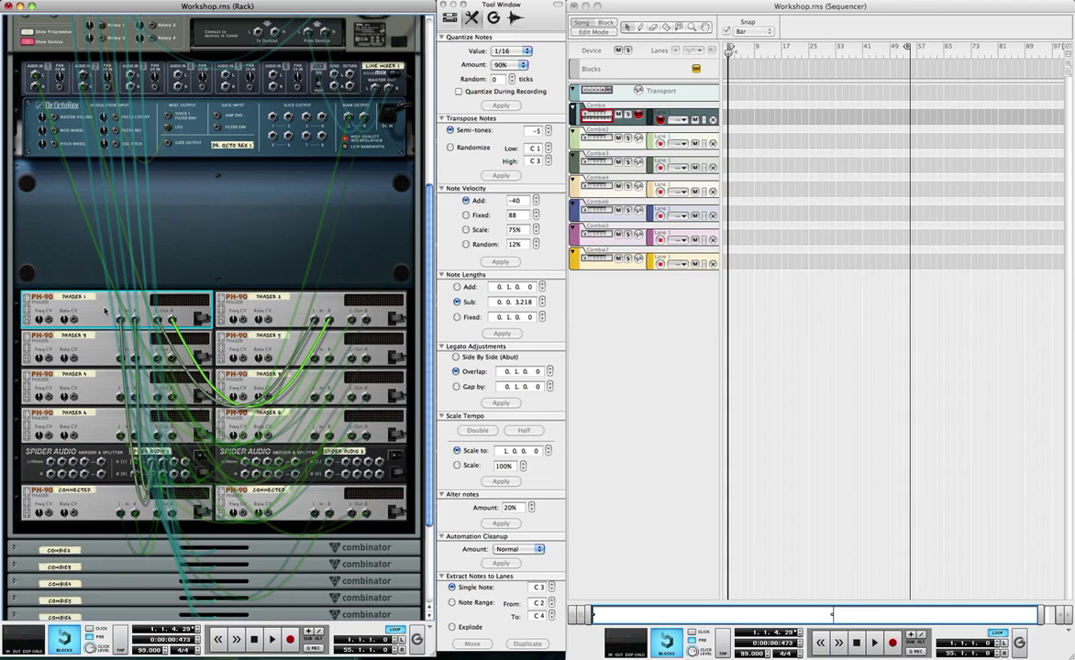
{"action": "left_click", "coordinate": [246, 298]}
{"action": "key", "text": "Down"}
{"action": "key", "text": "Down"}
{"action": "key", "text": "Down"}
{"action": "key", "text": "Down"}
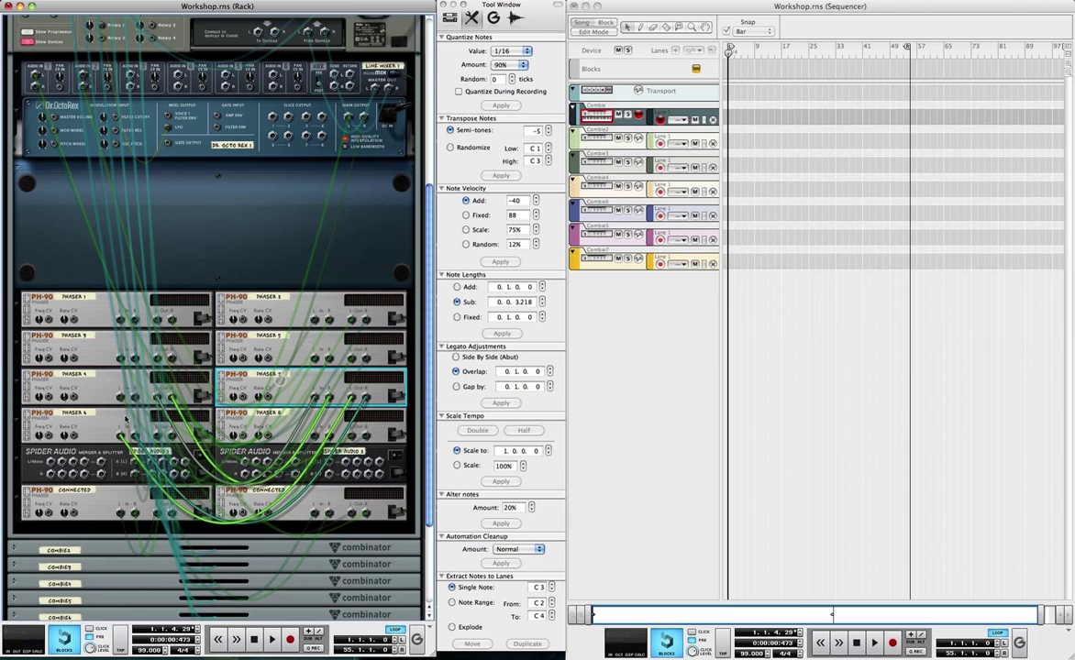
{"action": "key", "text": "Down"}
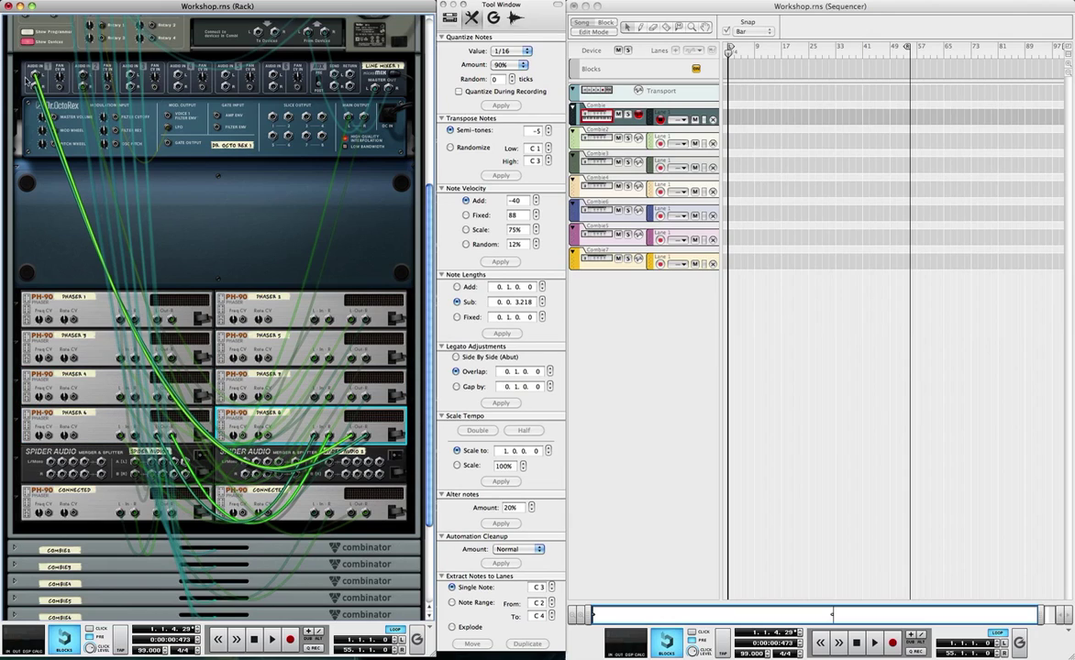
Turn the rack back to its front and run the Dr. OctoRex loop.
{"action": "key", "text": "Tab"}
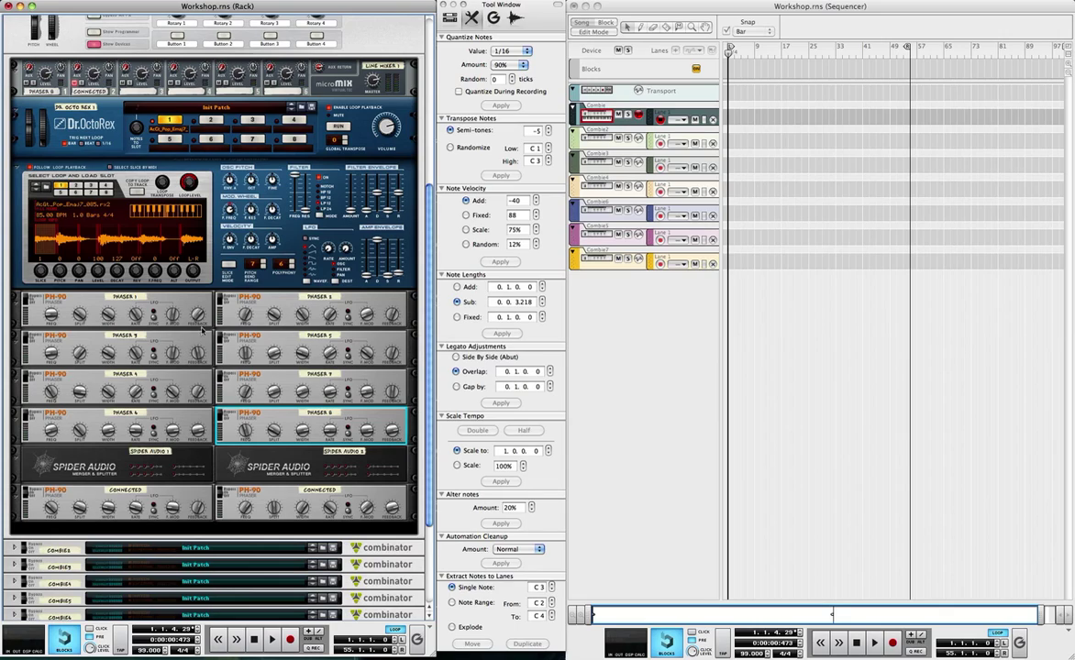
{"action": "left_click", "coordinate": [340, 126]}
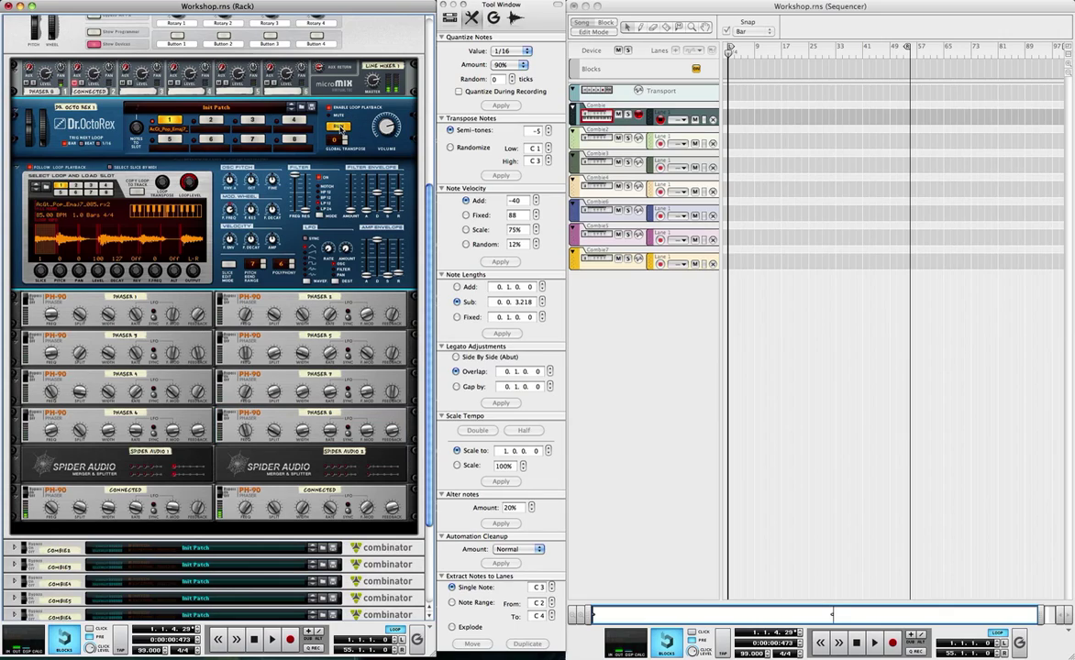
{"action": "left_click", "coordinate": [339, 126]}
{"action": "left_click", "coordinate": [342, 127]}
Audition Phasers 1, 3, 4 and 6 over the running loop by toggling their bypass switches one at a time.
{"action": "left_click", "coordinate": [27, 297]}
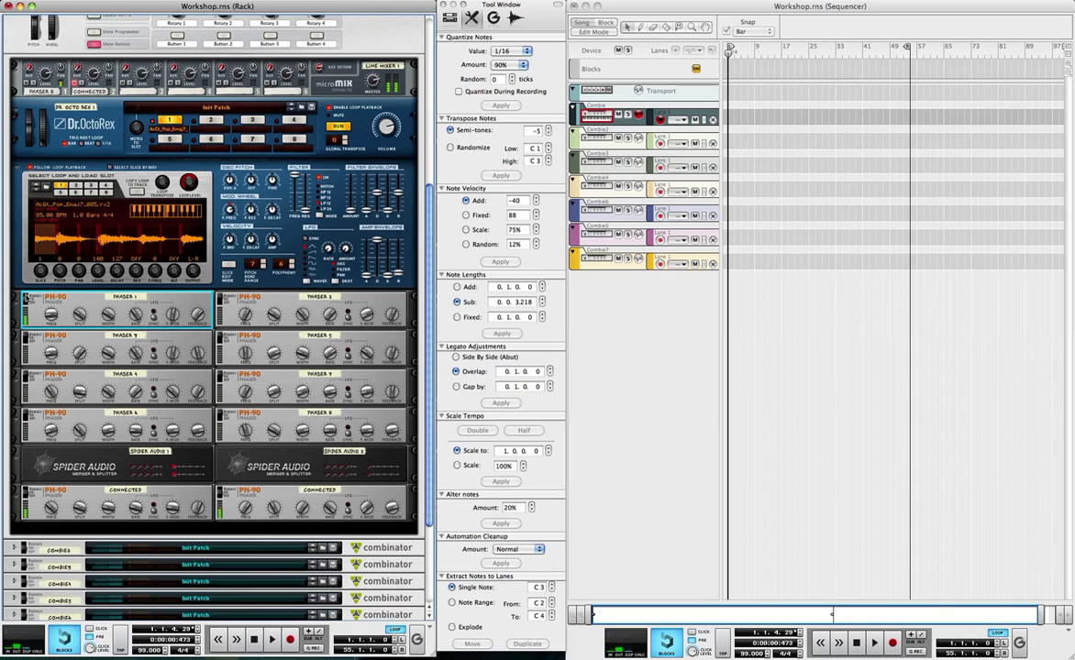
{"action": "left_click", "coordinate": [27, 339]}
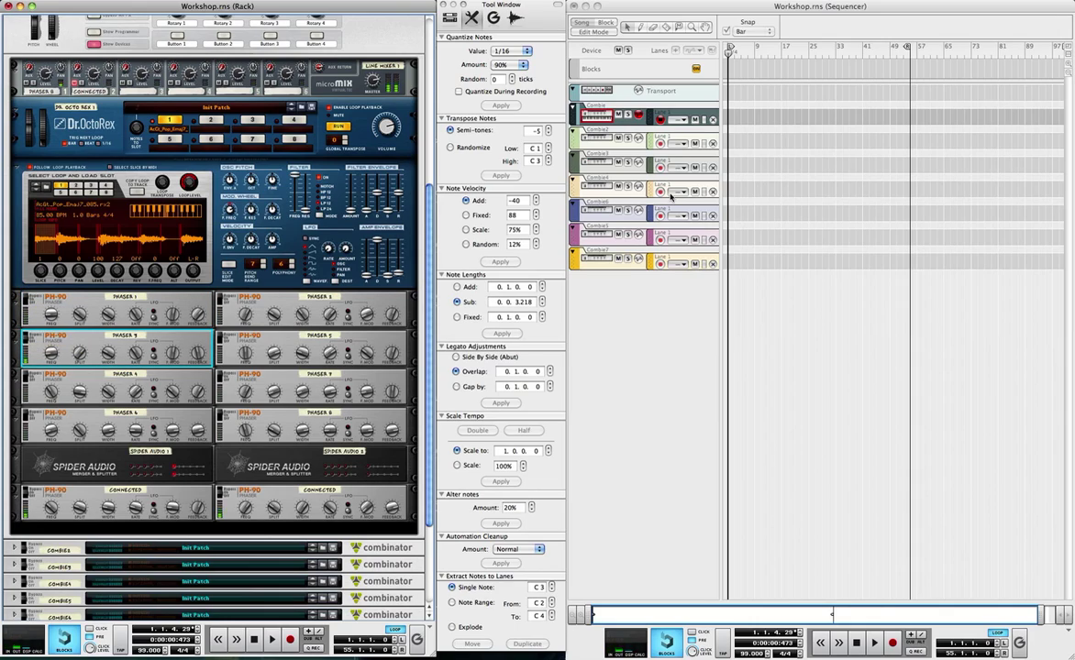
{"action": "left_click", "coordinate": [988, 2]}
{"action": "left_click_drag", "start_coordinate": [985, 13], "coordinate": [984, 30]}
{"action": "left_click", "coordinate": [28, 378]}
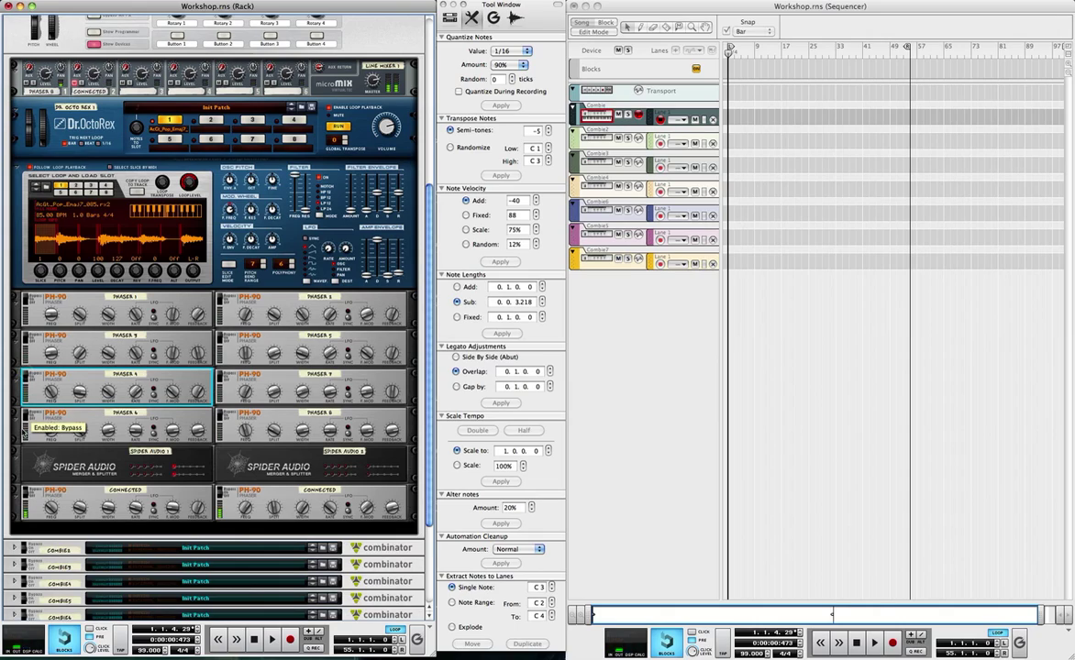
{"action": "left_click", "coordinate": [25, 418]}
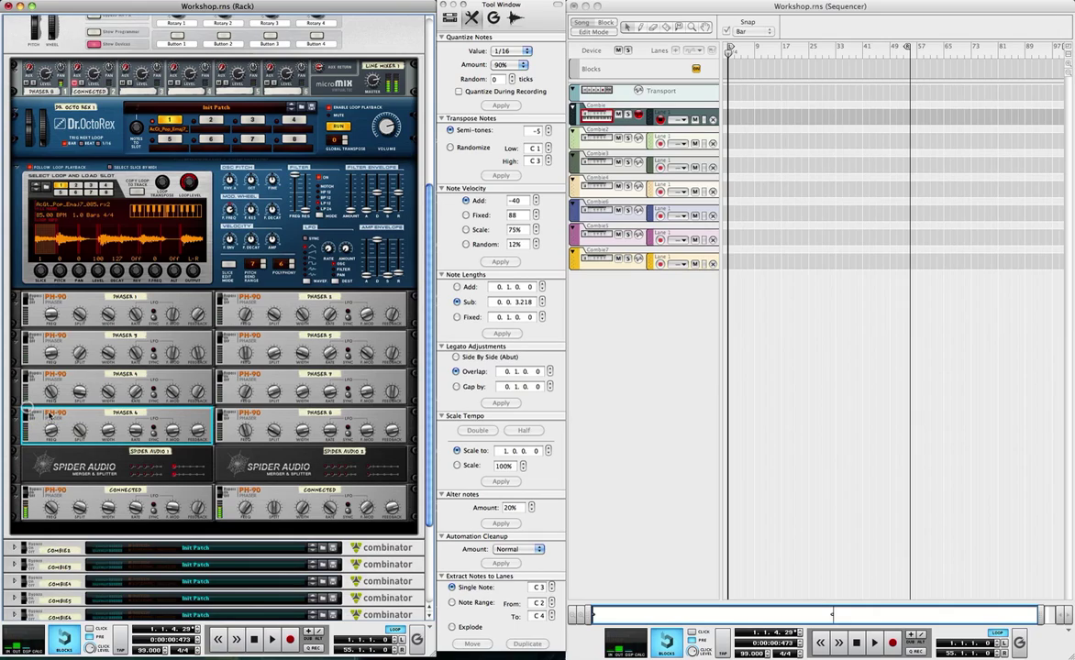
Audition Phasers 2, 5, 7 and 8 by toggling their bypass switches one at a time, and stop the loop.
{"action": "left_click", "coordinate": [220, 301]}
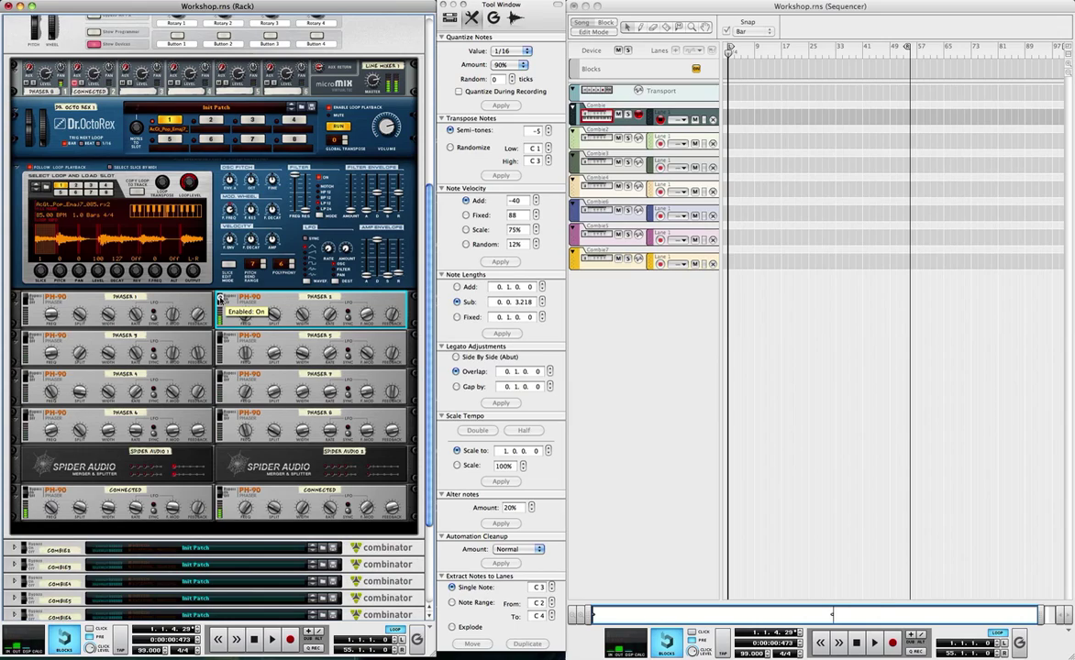
{"action": "left_click", "coordinate": [220, 339]}
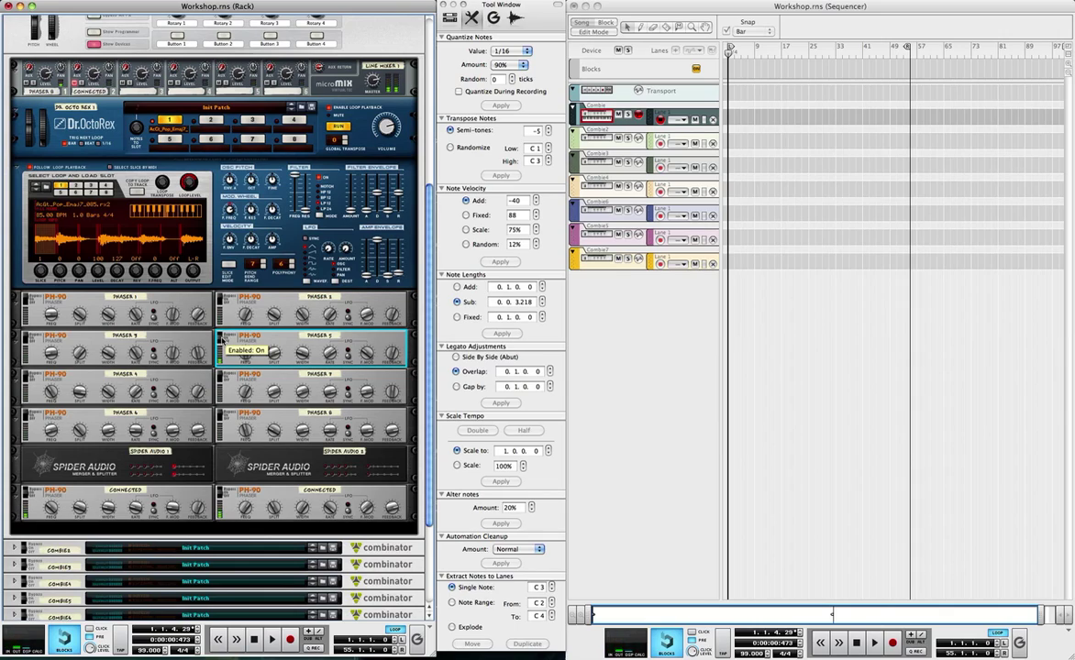
{"action": "left_click", "coordinate": [221, 377]}
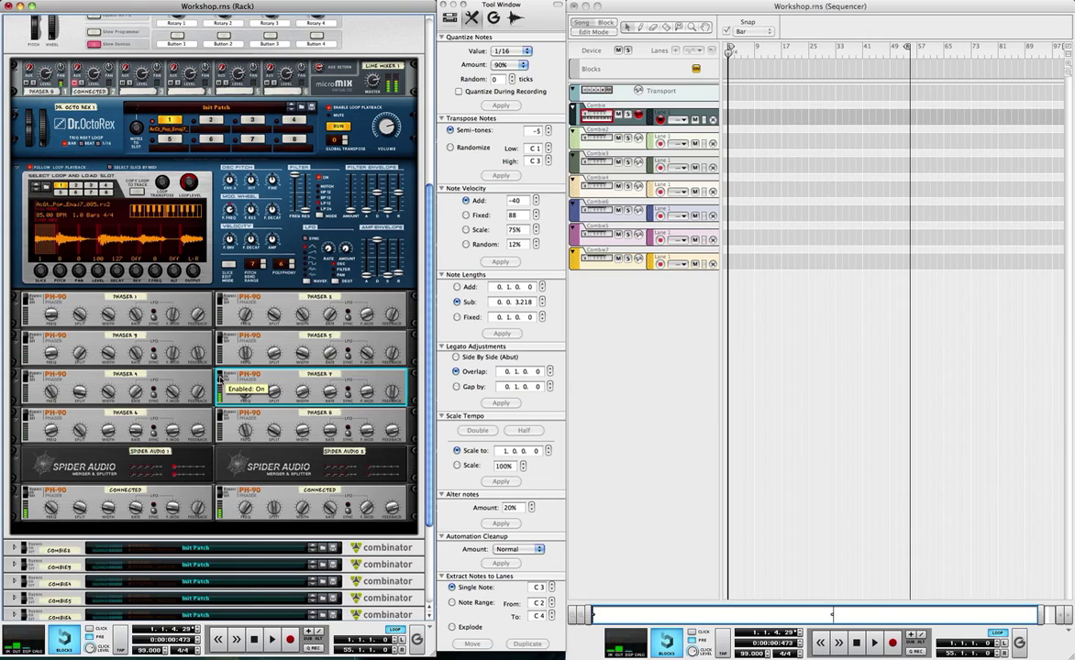
{"action": "left_click", "coordinate": [220, 415]}
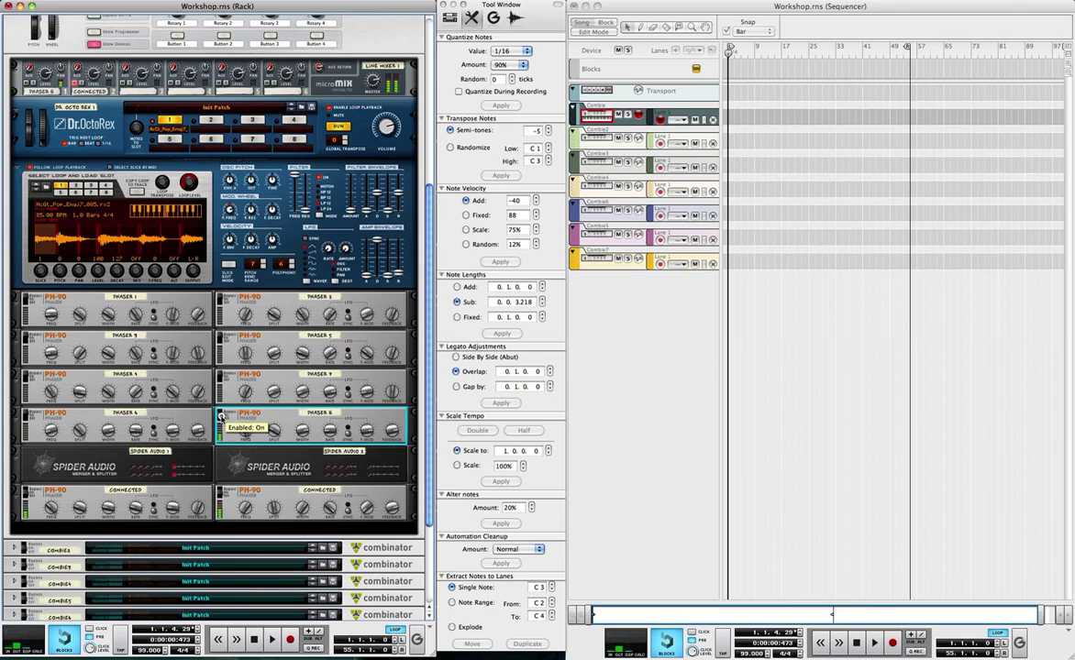
{"action": "left_click", "coordinate": [350, 125]}
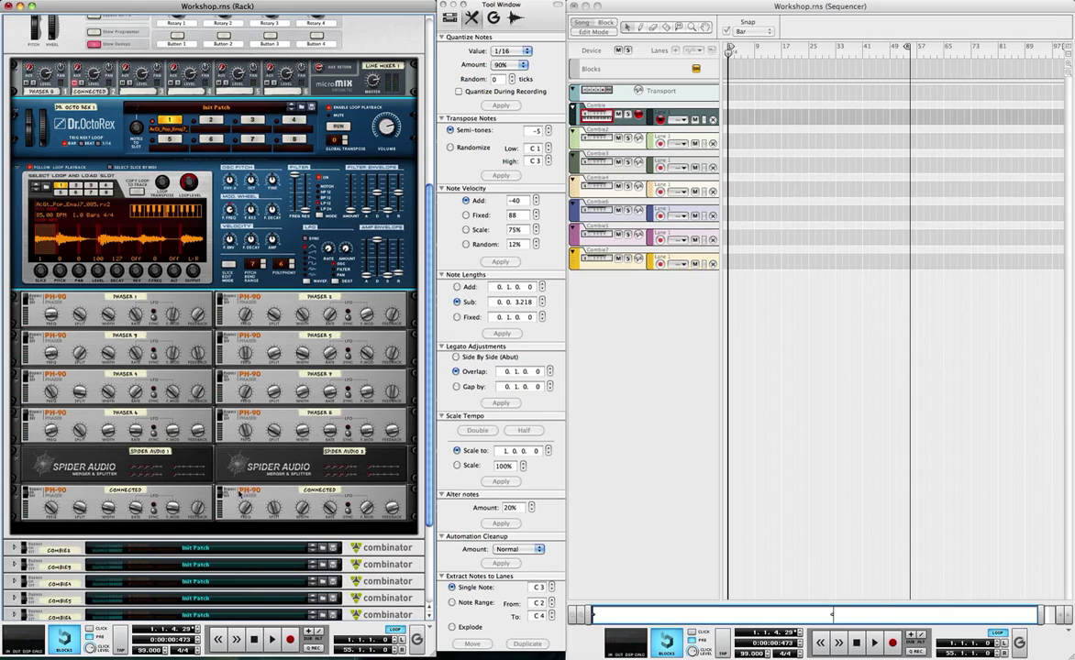
Examine the rear wiring that links Spider Audio 1 with the two Connected phasers and the line mixer.
{"action": "left_click", "coordinate": [141, 455]}
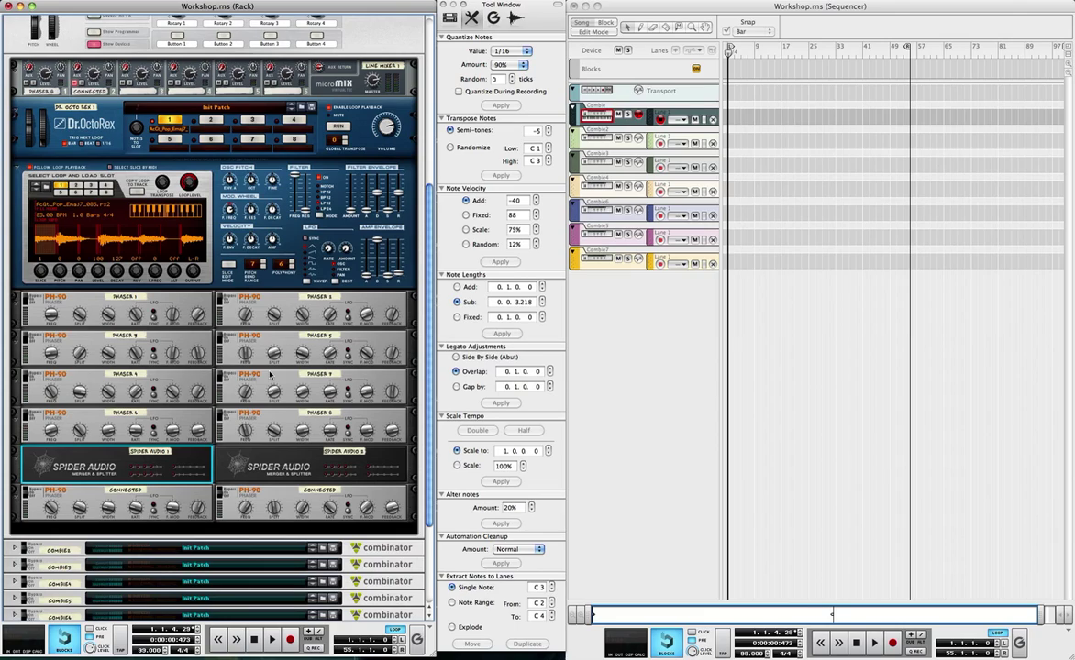
{"action": "left_click", "coordinate": [276, 493]}
{"action": "left_click", "coordinate": [174, 496]}
{"action": "key", "text": "Tab"}
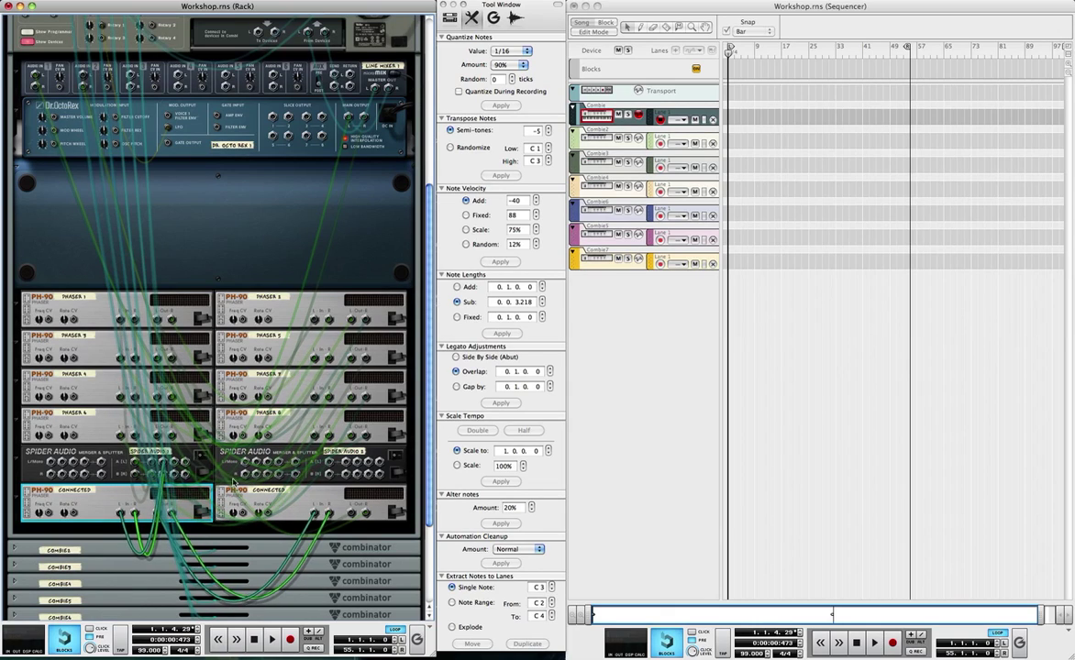
{"action": "left_click", "coordinate": [170, 463]}
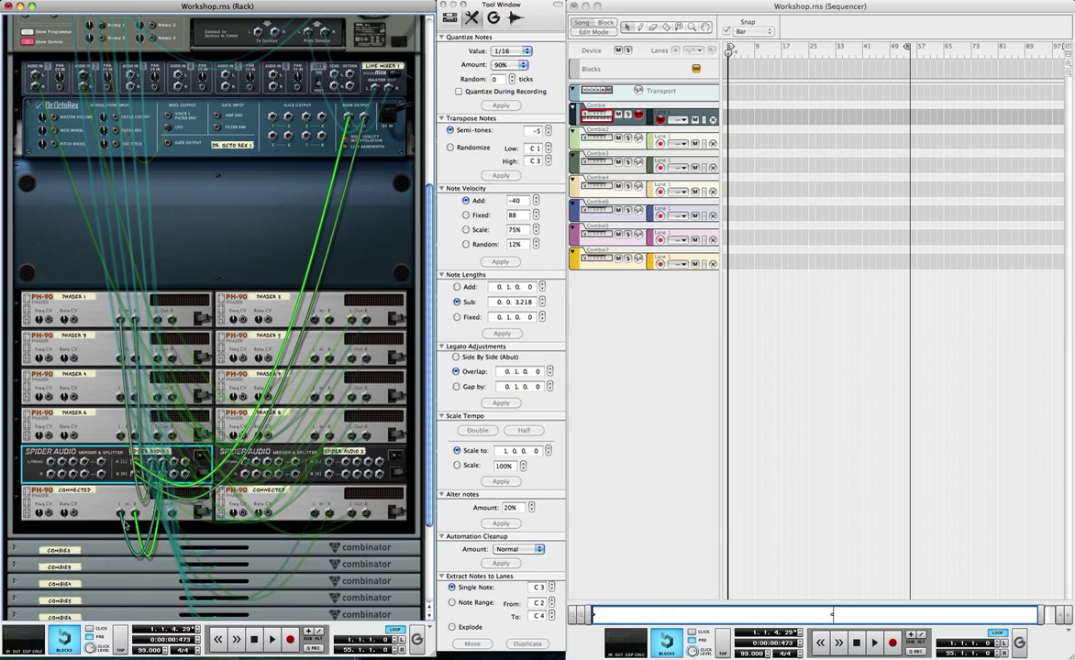
{"action": "left_click", "coordinate": [287, 517]}
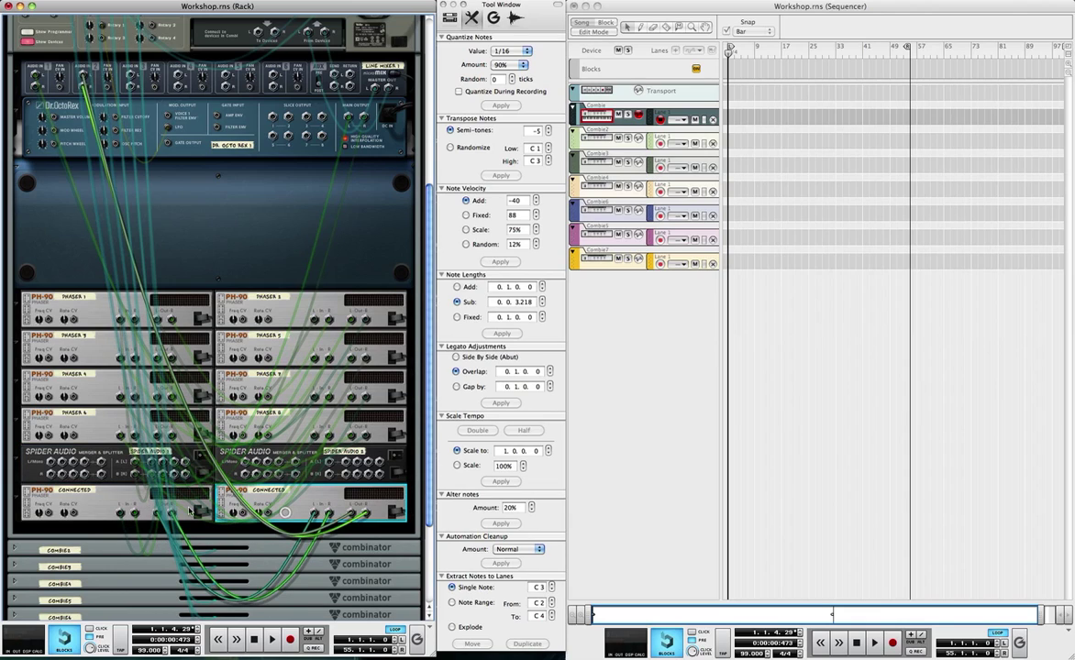
Return to the rack's front, run the Dr. OctoRex loop to hear the Connected phasers, and stop it.
{"action": "key", "text": "Tab"}
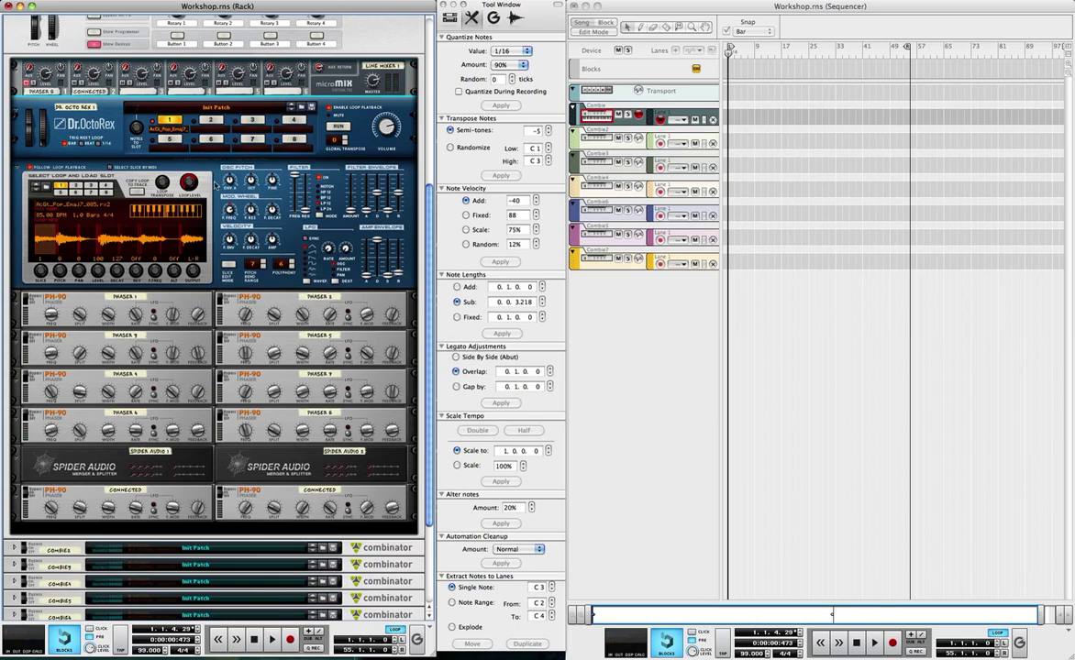
{"action": "left_click", "coordinate": [338, 127]}
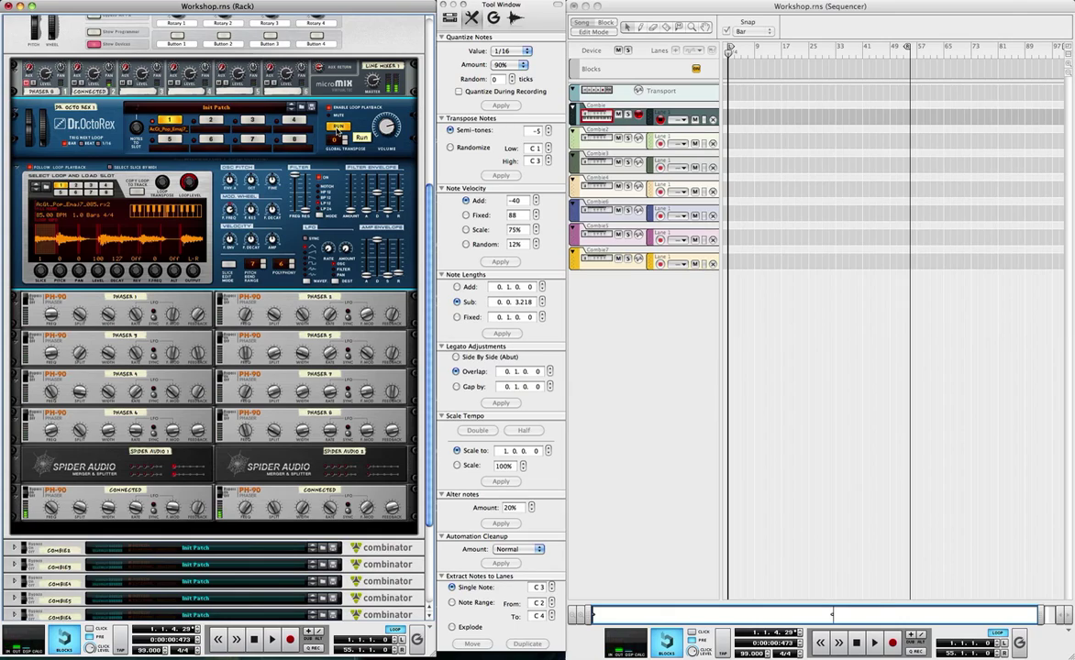
{"action": "left_click", "coordinate": [338, 126]}
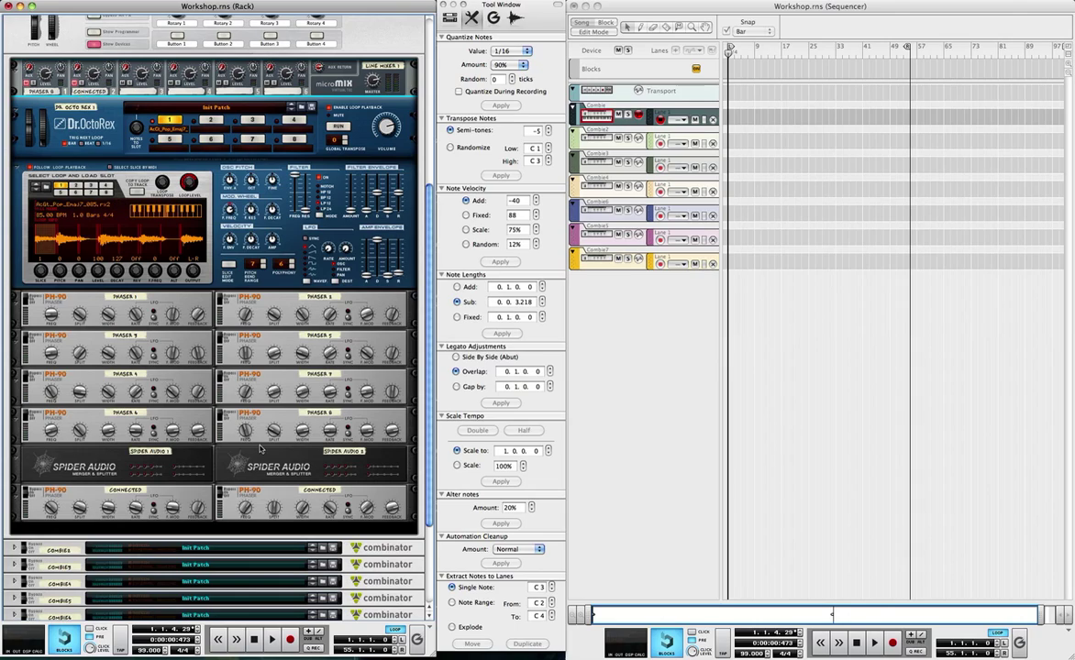
{"action": "left_click", "coordinate": [23, 478]}
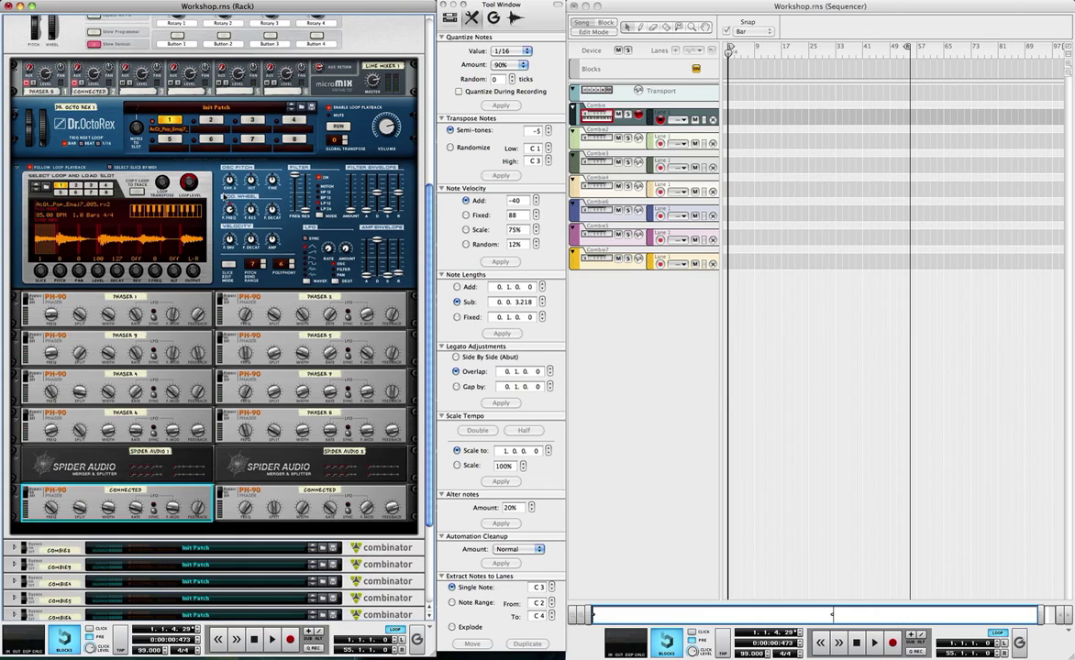
{"action": "scroll", "coordinate": [235, 275], "scroll_direction": "up", "scroll_amount": 3}
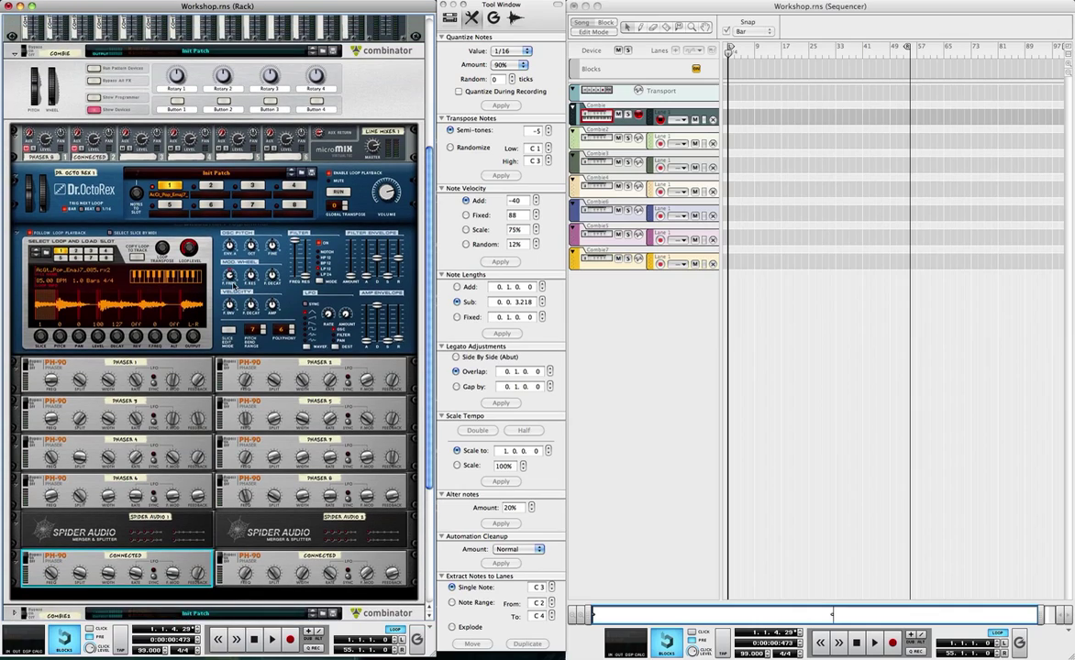
{"action": "scroll", "coordinate": [234, 287], "scroll_direction": "down", "scroll_amount": 1}
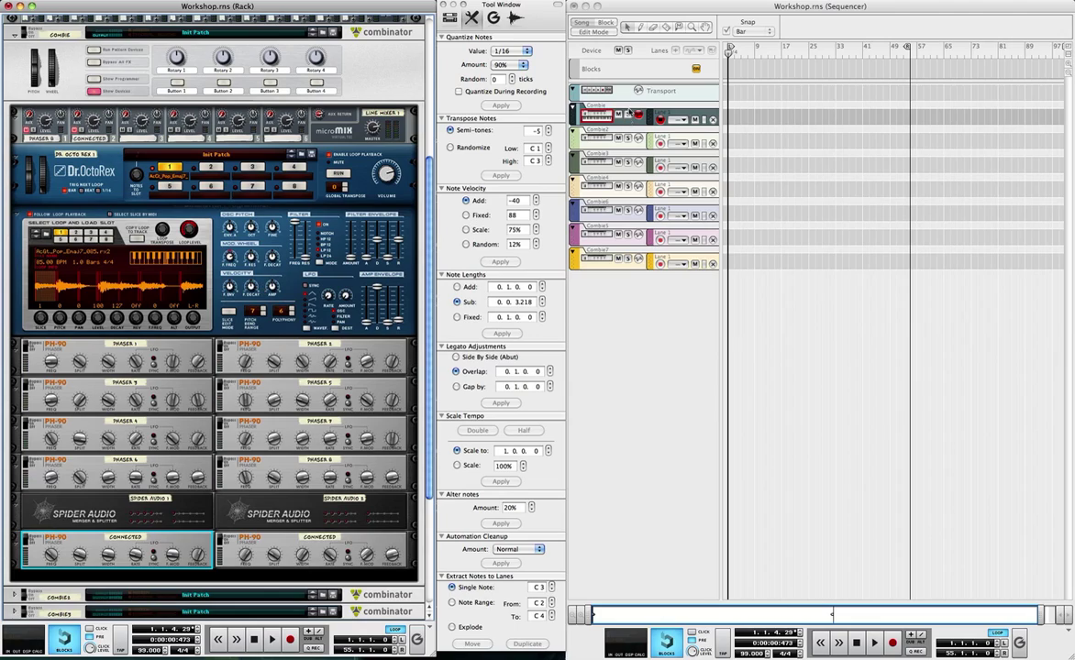
{"action": "left_click", "coordinate": [811, 1]}
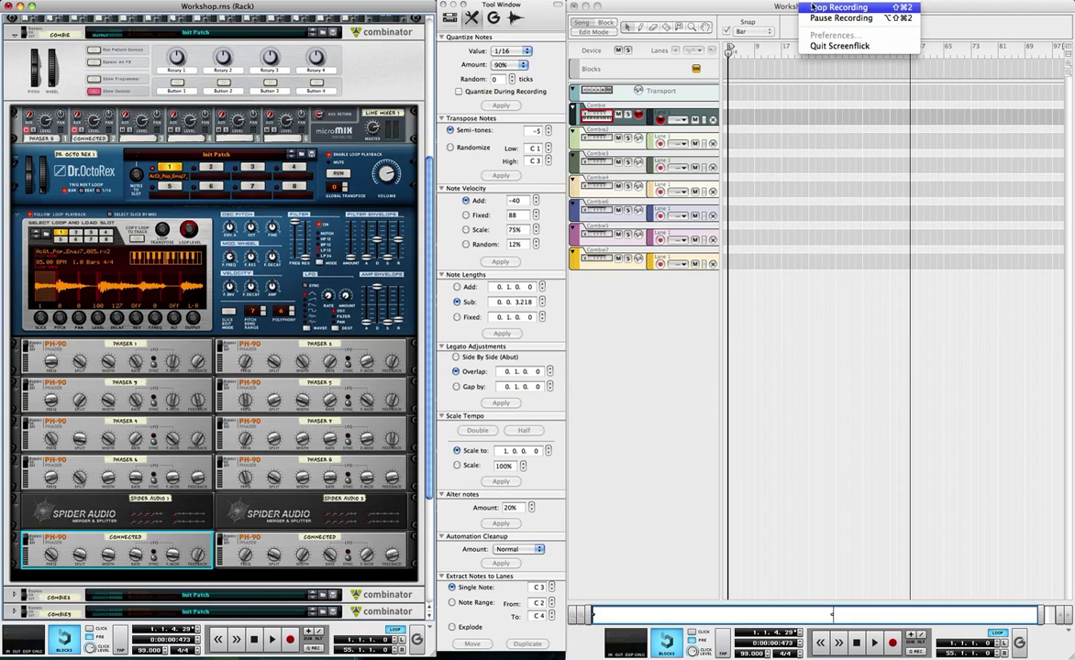